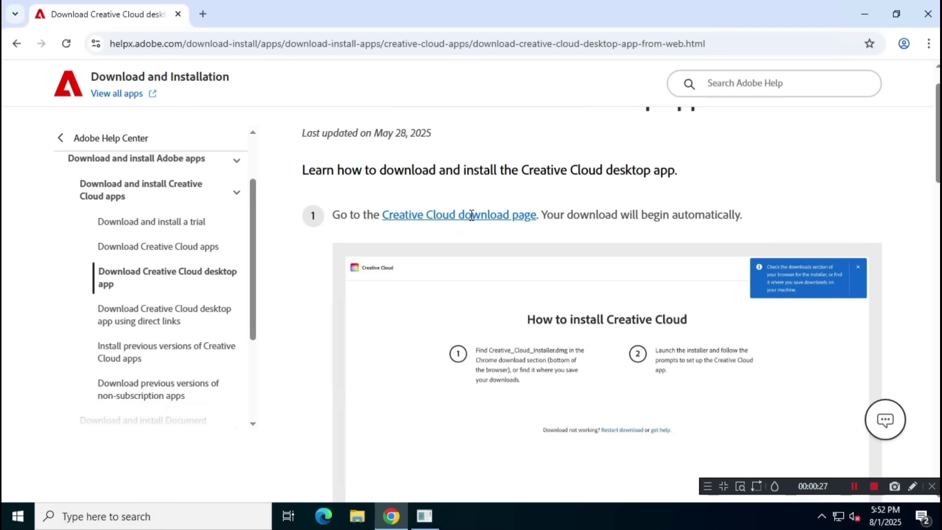
- Highlight the step 1 instructions and follow the Creative Cloud download page link
{"action": "left_click_drag", "start_coordinate": [333, 216], "coordinate": [539, 217]}
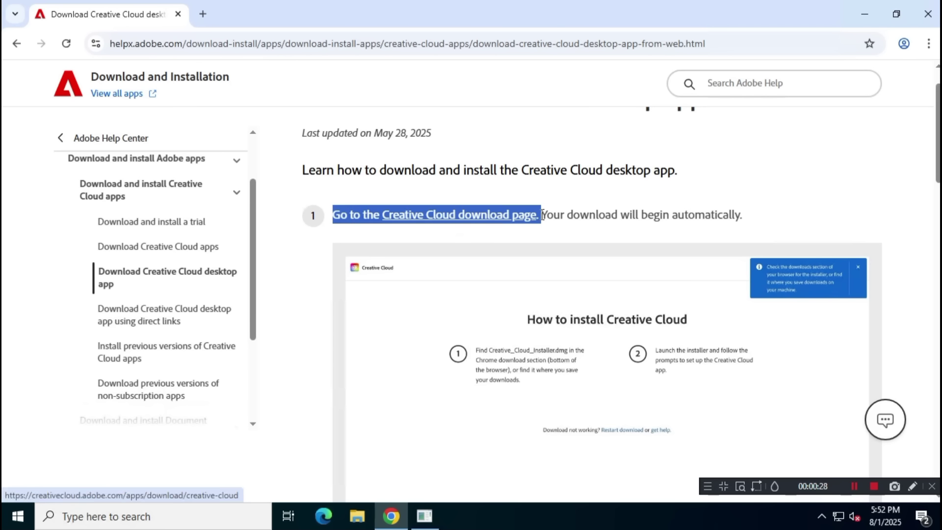
{"action": "left_click", "coordinate": [488, 217]}
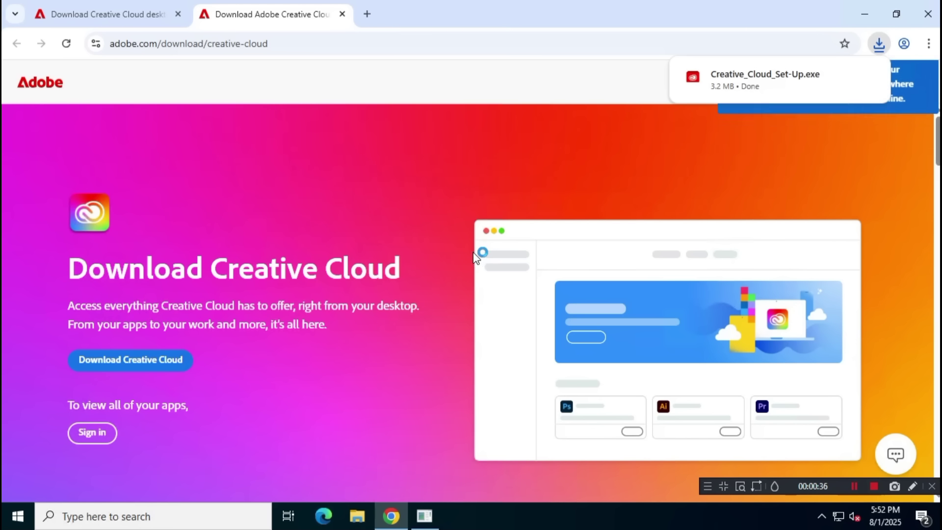
- Reveal Creative_Cloud_Set-Up in the Downloads folder and launch the installer
{"action": "mouse_move", "coordinate": [773, 88]}
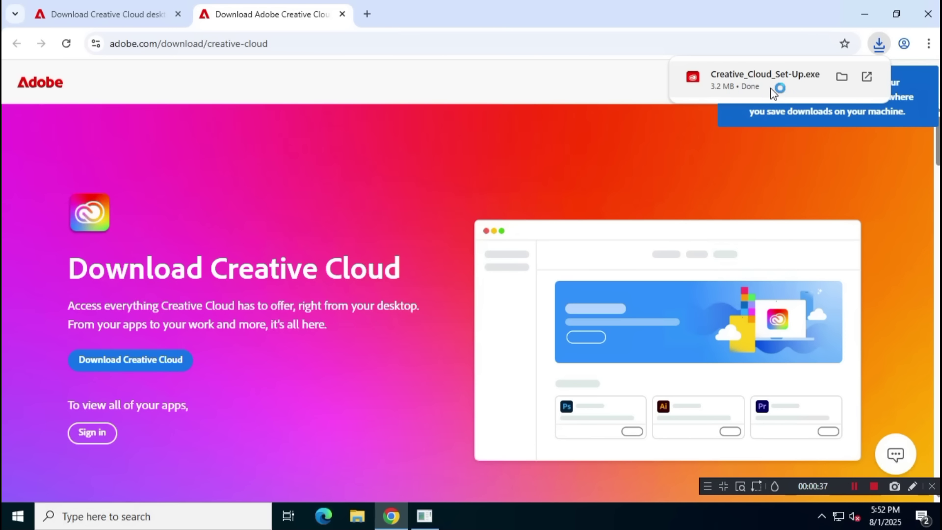
{"action": "left_click", "coordinate": [841, 78]}
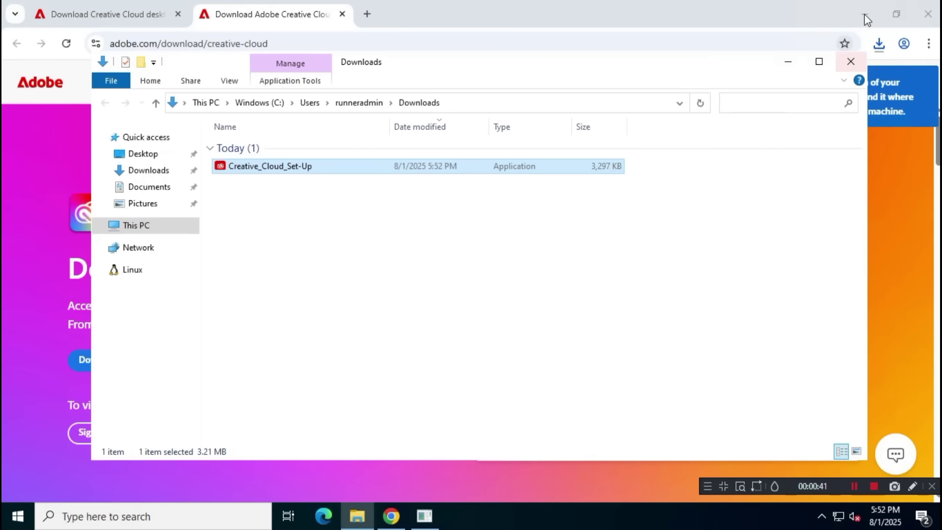
{"action": "left_click", "coordinate": [864, 14]}
{"action": "left_click", "coordinate": [338, 182]}
{"action": "double_click", "coordinate": [391, 169]}
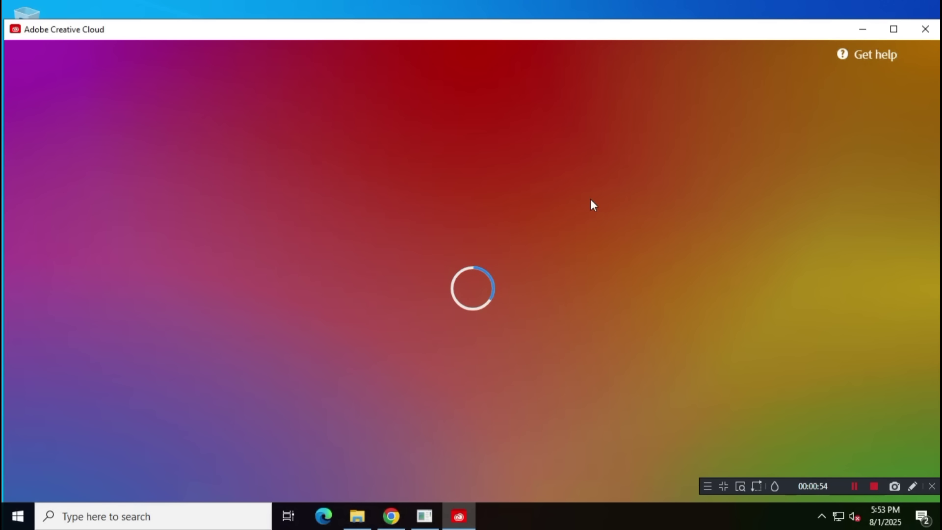
- Maximise the installer and start a new account with an email address and password
{"action": "left_click", "coordinate": [890, 30]}
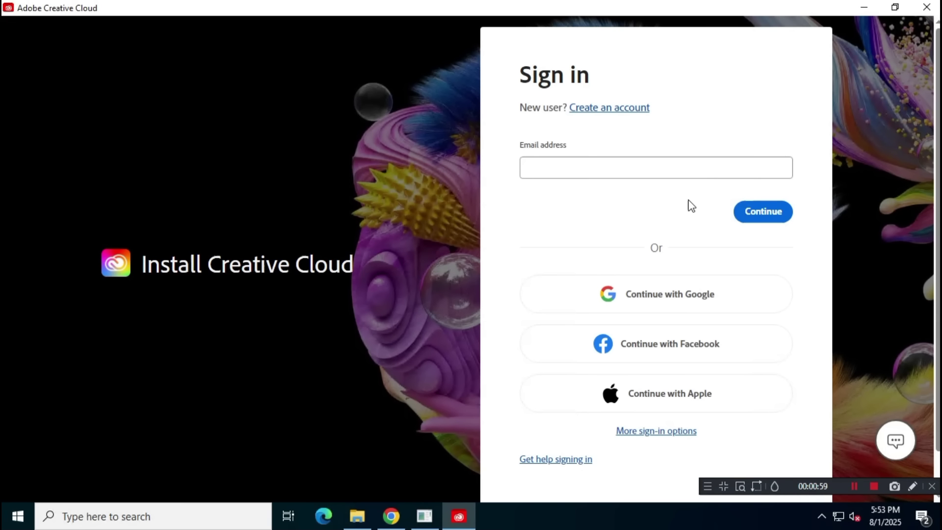
{"action": "left_click", "coordinate": [629, 108]}
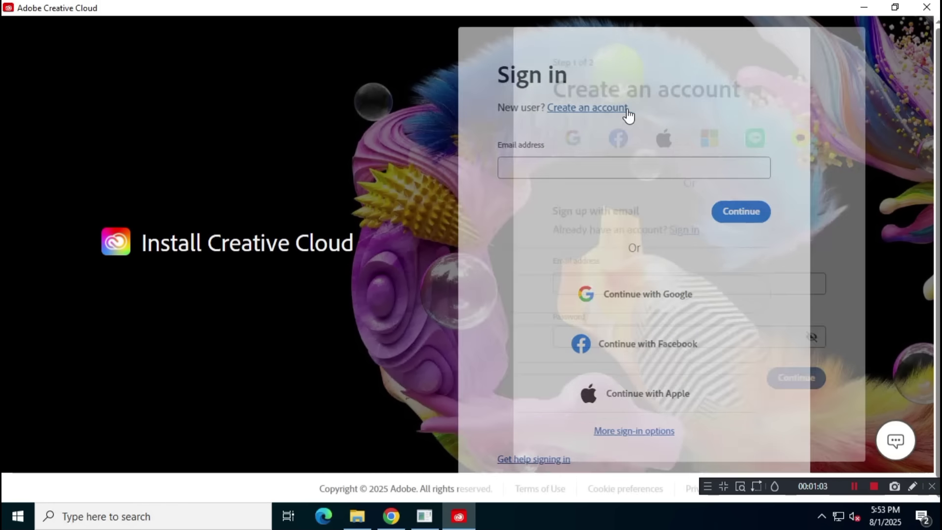
{"action": "left_click", "coordinate": [655, 268]}
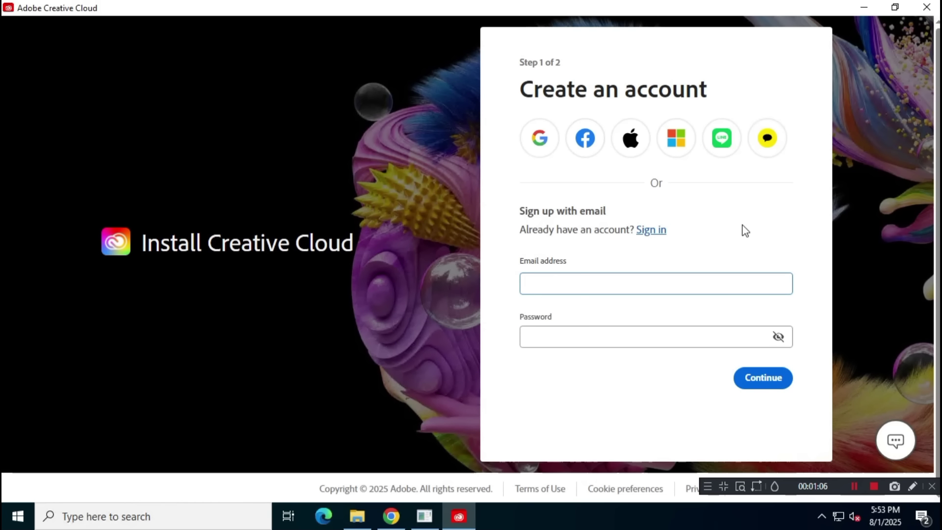
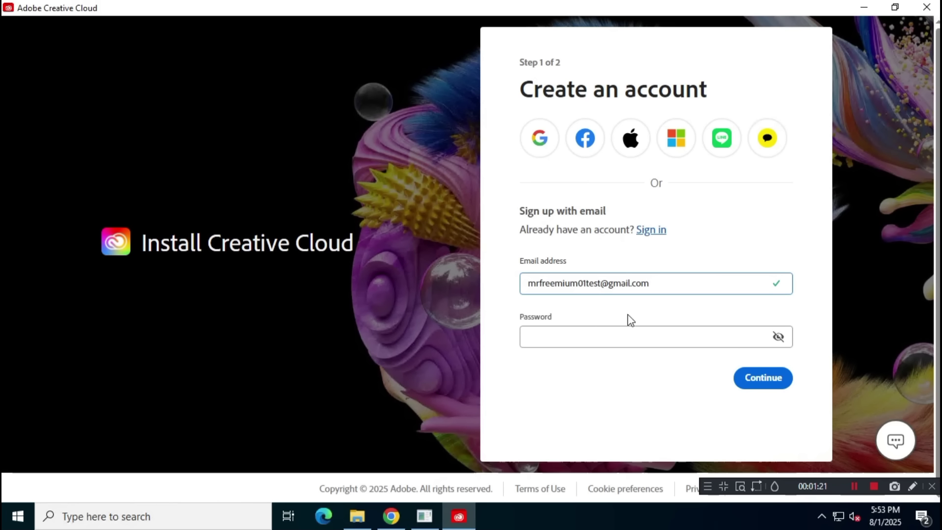
{"action": "left_click", "coordinate": [570, 334]}
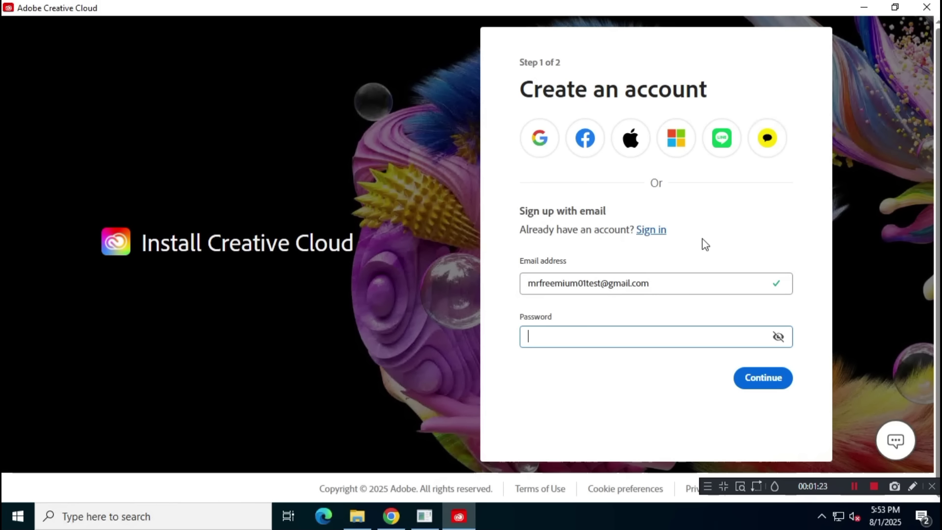
{"action": "type", "text": "•••••"}
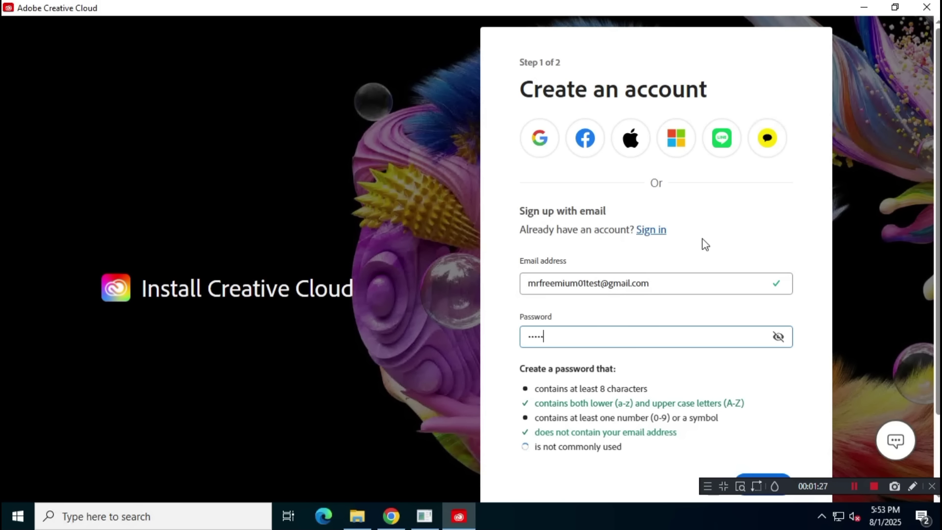
{"action": "type", "text": "••••••"}
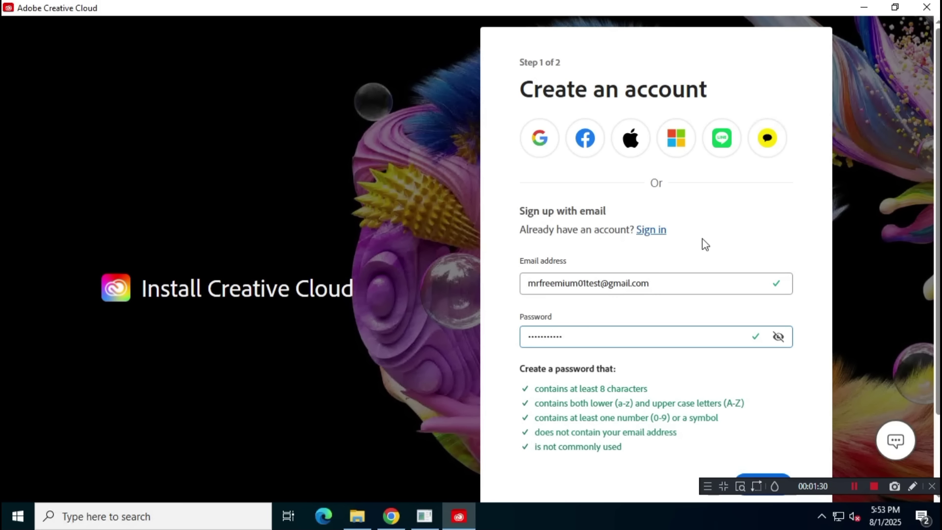
{"action": "scroll", "coordinate": [761, 438], "scroll_direction": "down", "scroll_amount": 2}
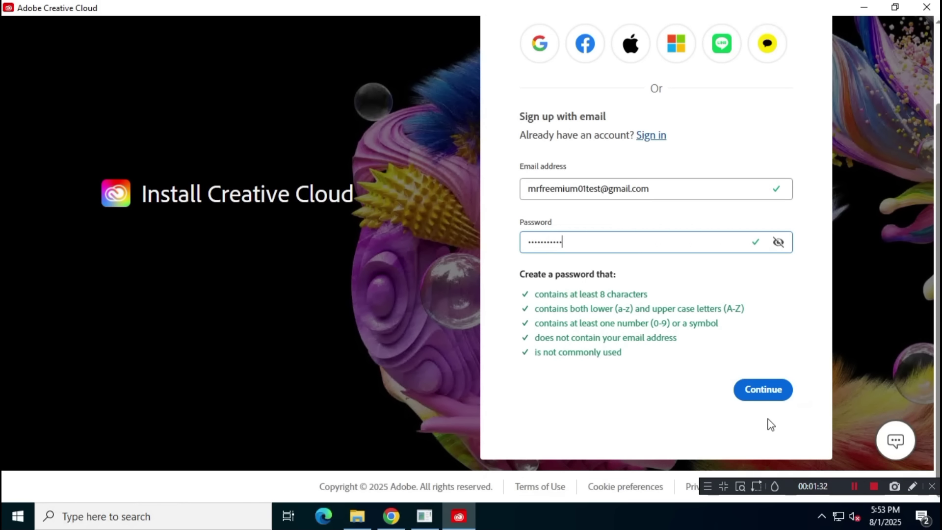
{"action": "left_click", "coordinate": [768, 390]}
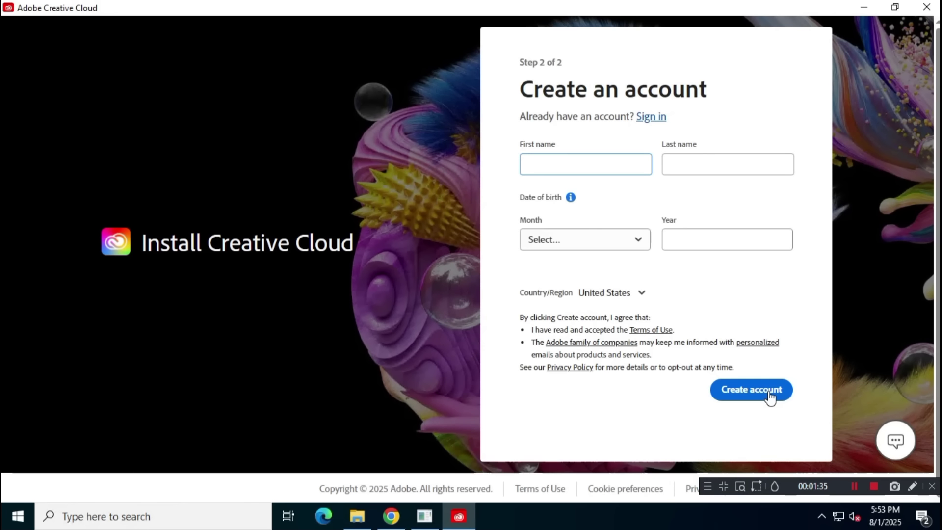
- Enter the first and last name and a March 1995 birth date, then create the account
{"action": "type", "text": "Mr."}
{"action": "key", "text": "Tab"}
{"action": "type", "text": "Freemium"}
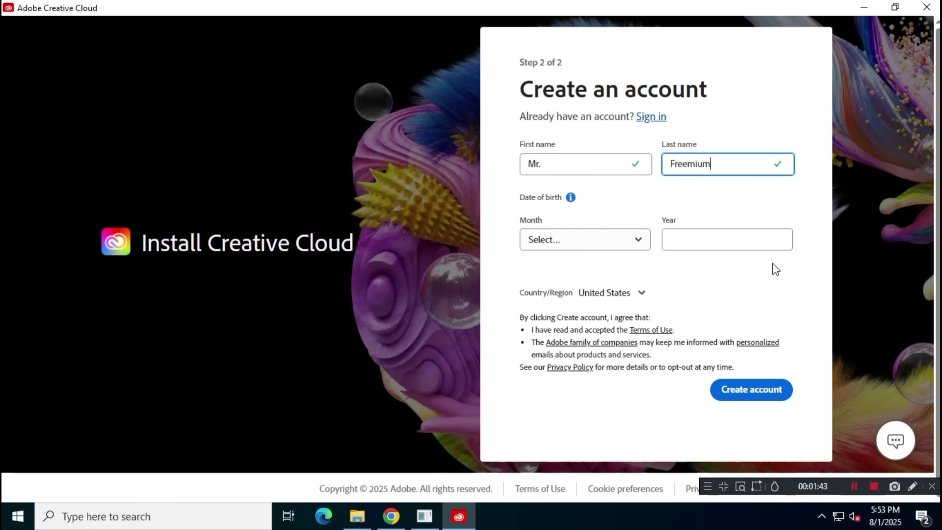
{"action": "left_click", "coordinate": [631, 244]}
{"action": "left_click", "coordinate": [550, 314]}
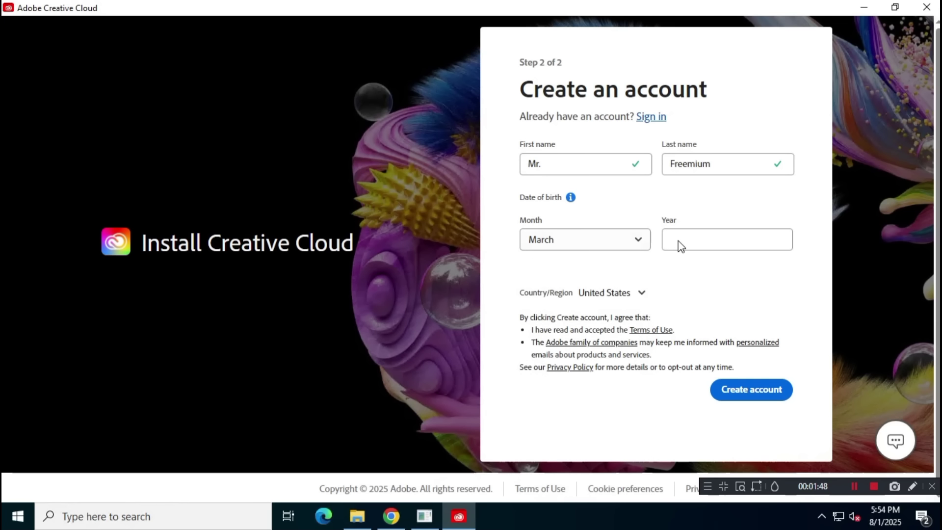
{"action": "left_click", "coordinate": [679, 240]}
{"action": "type", "text": "1995"}
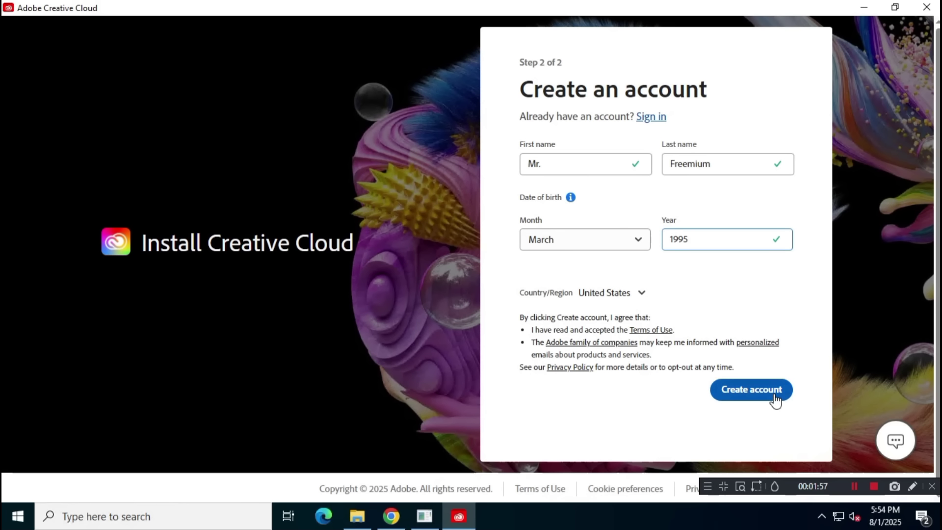
{"action": "left_click", "coordinate": [774, 395]}
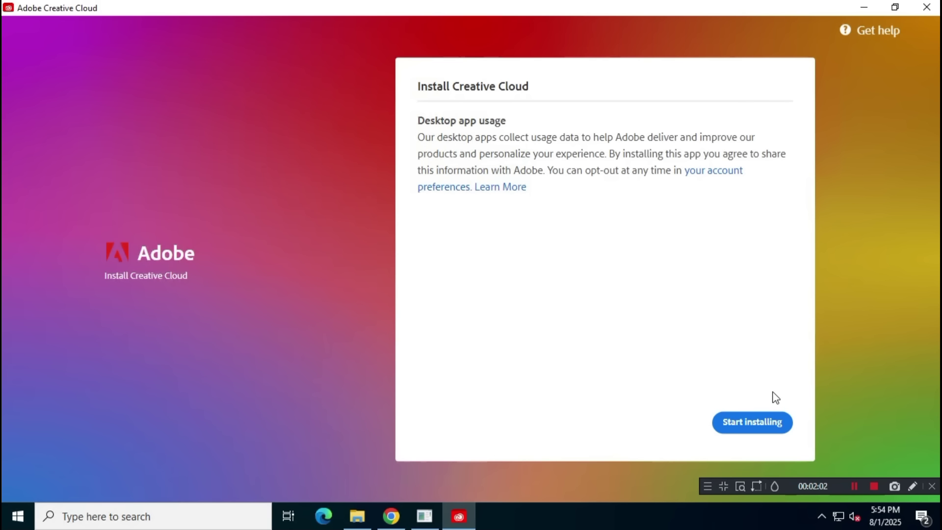
- Start the install, skip the role and creative-topics questions, and close File Explorer
{"action": "left_click", "coordinate": [782, 431]}
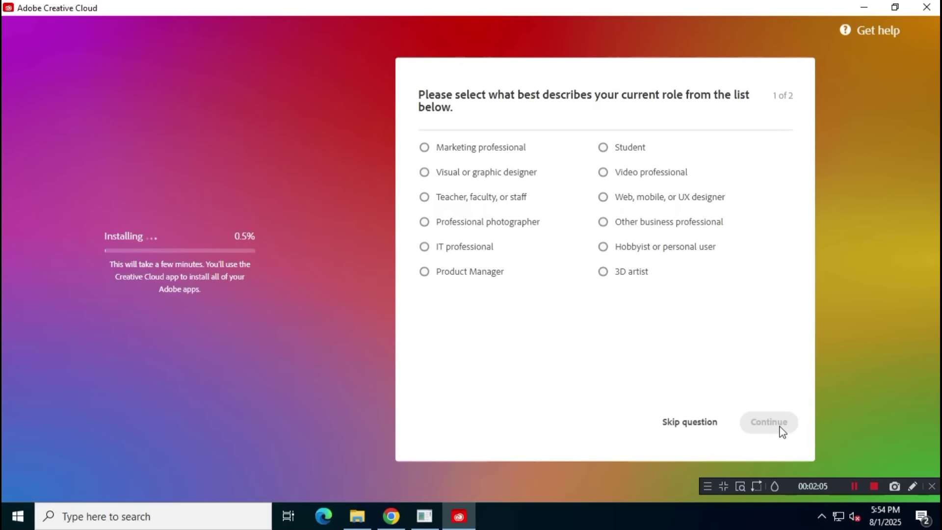
{"action": "left_click", "coordinate": [700, 430]}
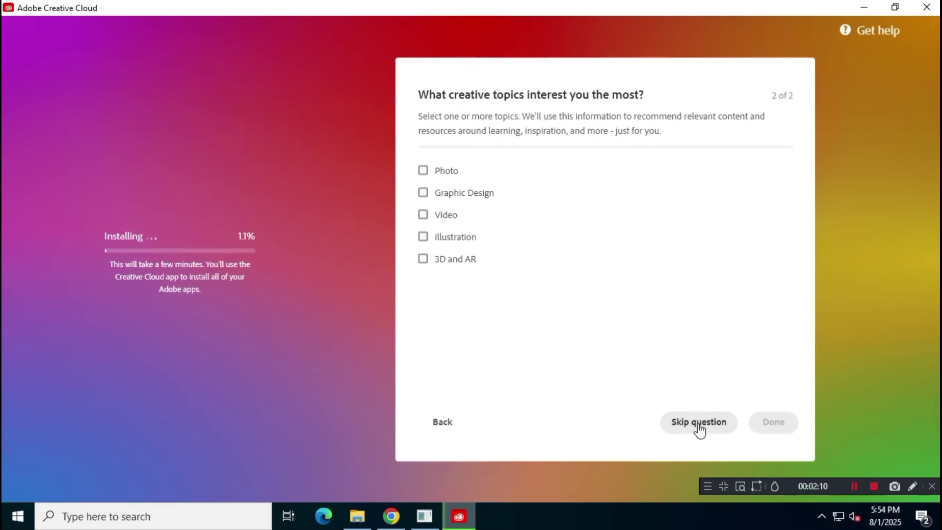
{"action": "left_click", "coordinate": [699, 427]}
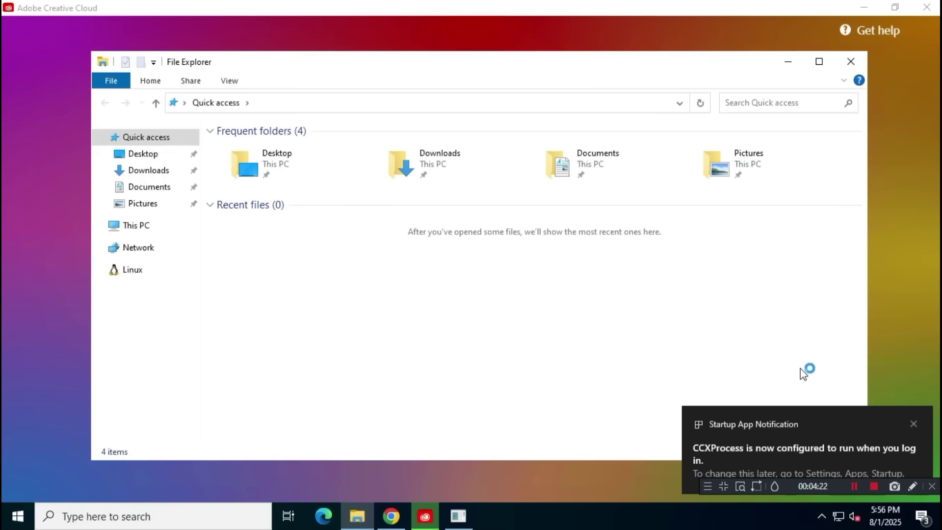
{"action": "left_click", "coordinate": [844, 58]}
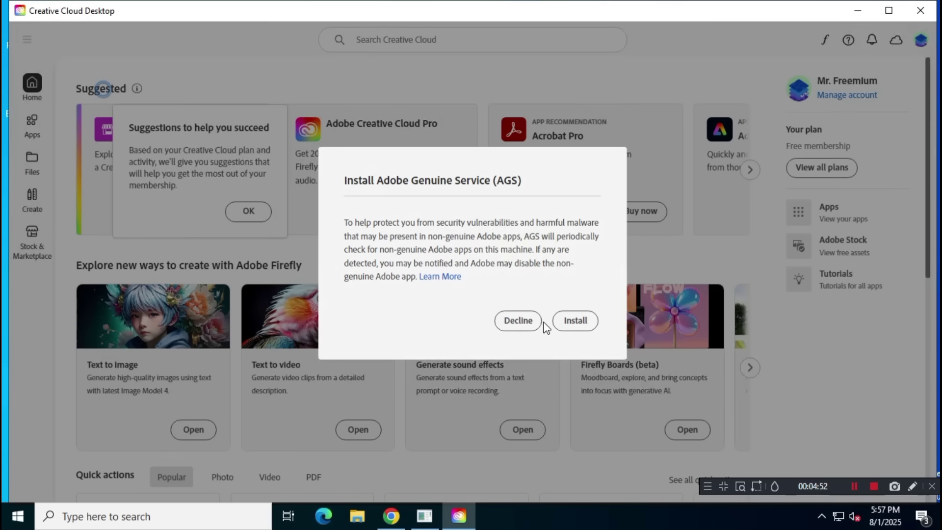
- Decline Adobe Genuine Service, dismiss the welcome message, and close Creative Cloud Desktop with Alt+F4
{"action": "left_click", "coordinate": [529, 323]}
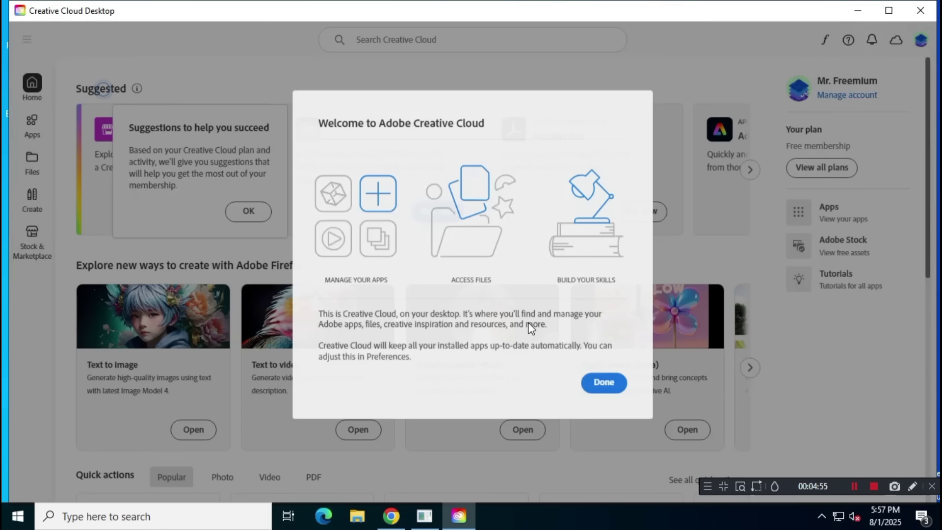
{"action": "left_click", "coordinate": [604, 382]}
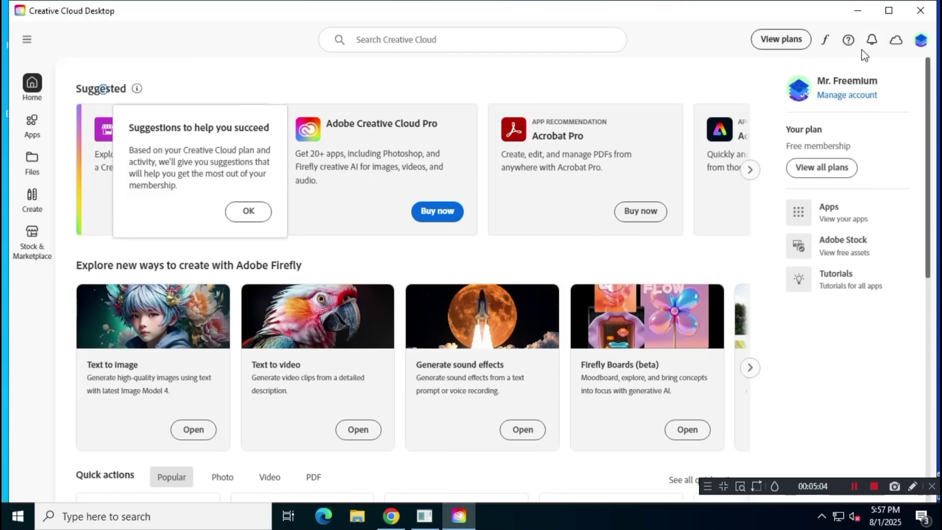
{"action": "left_click", "coordinate": [887, 11]}
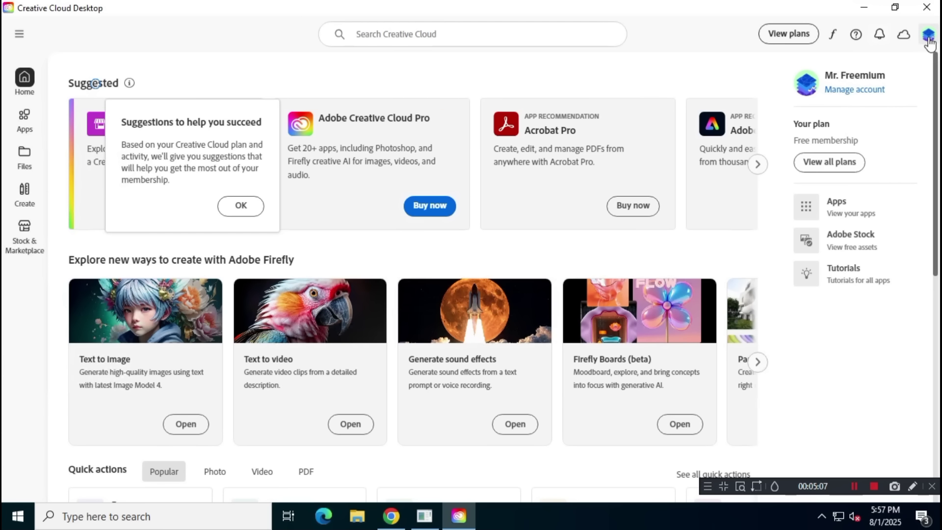
{"action": "left_click", "coordinate": [928, 34]}
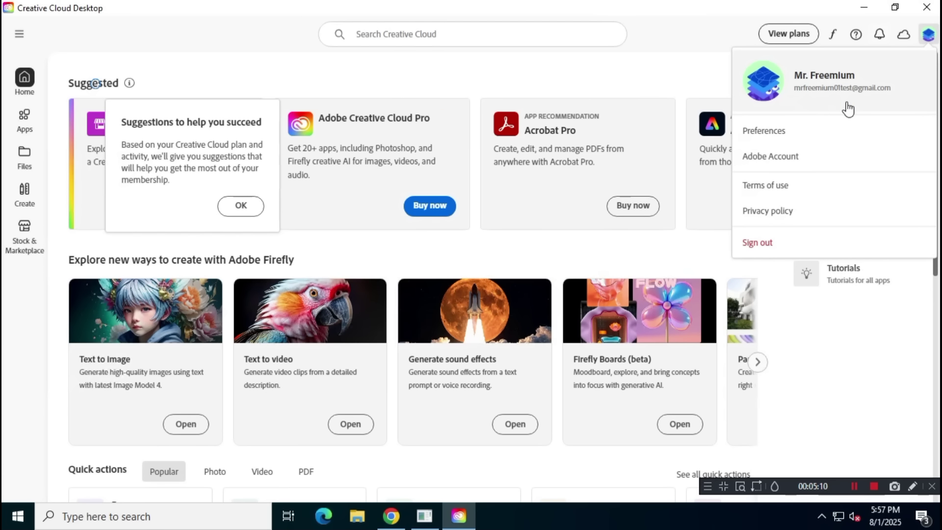
{"action": "left_click", "coordinate": [707, 84]}
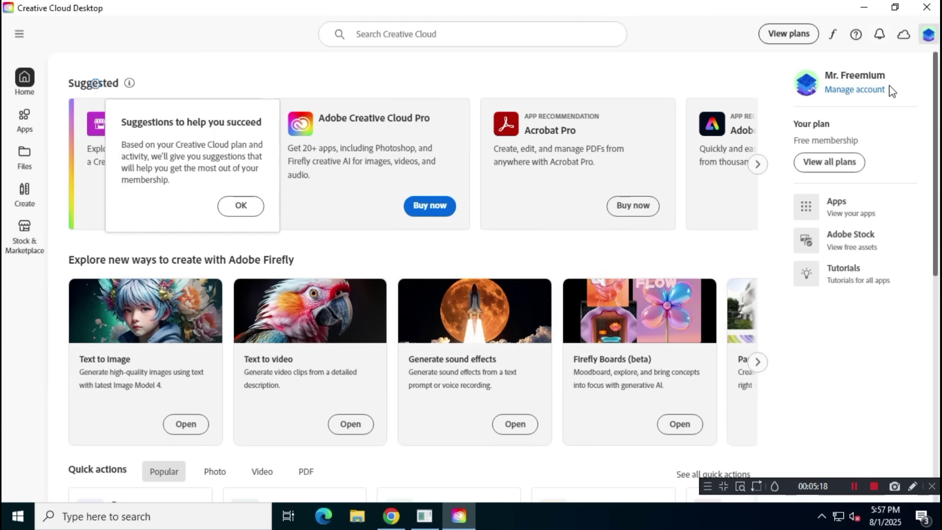
{"action": "key", "text": "alt+F4"}
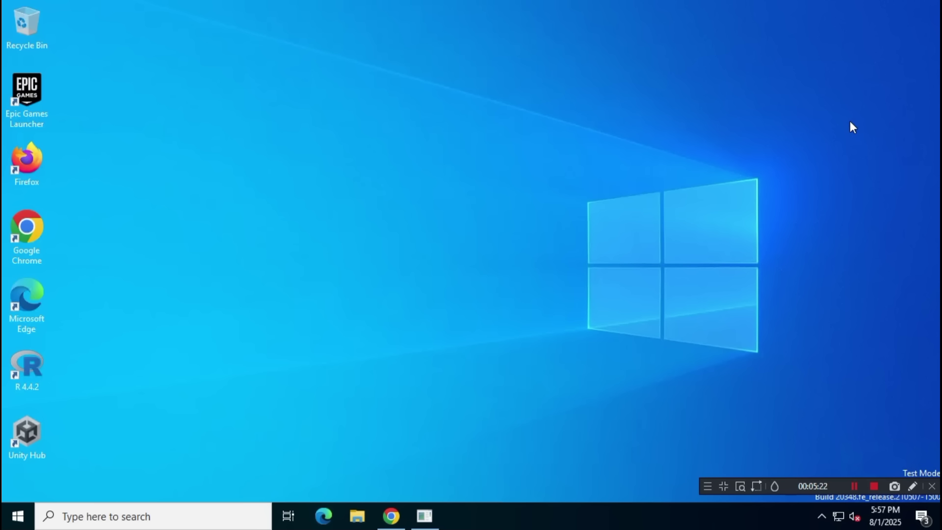
- Refresh the desktop, bring Chrome back, and open a new tab
{"action": "right_click", "coordinate": [758, 163]}
{"action": "left_click", "coordinate": [782, 204]}
{"action": "left_click", "coordinate": [399, 513]}
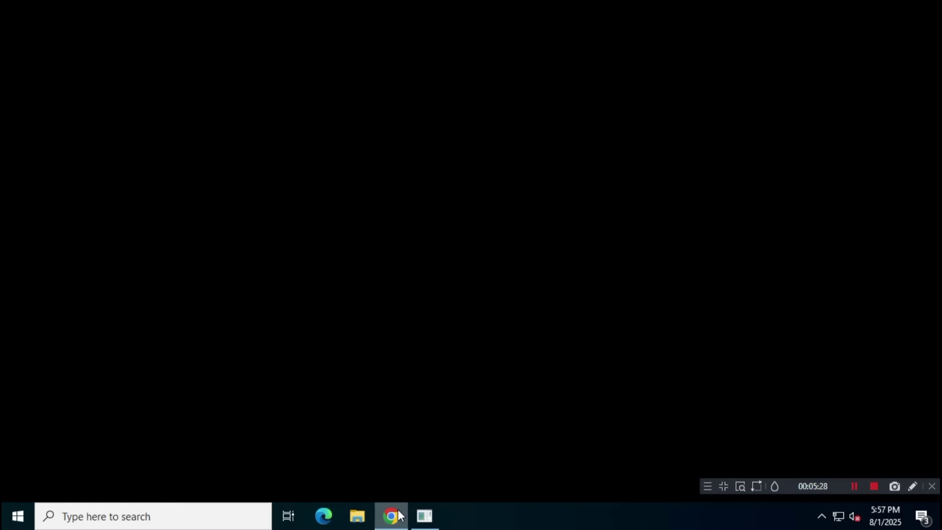
{"action": "left_click", "coordinate": [368, 14]}
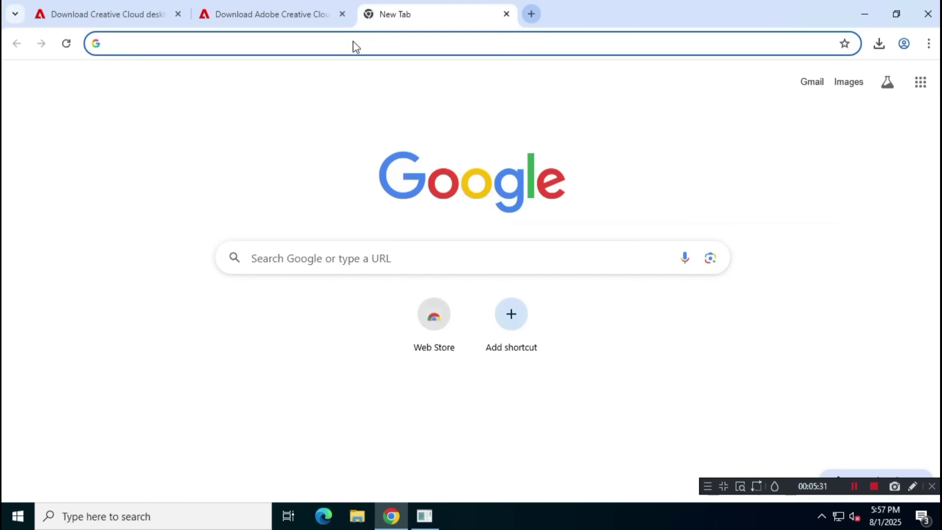
- Search Google for 'adobe admin console' and open the Acrobat Business Admin Console result
{"action": "left_click", "coordinate": [296, 250]}
{"action": "type", "text": "Adobe admin"}
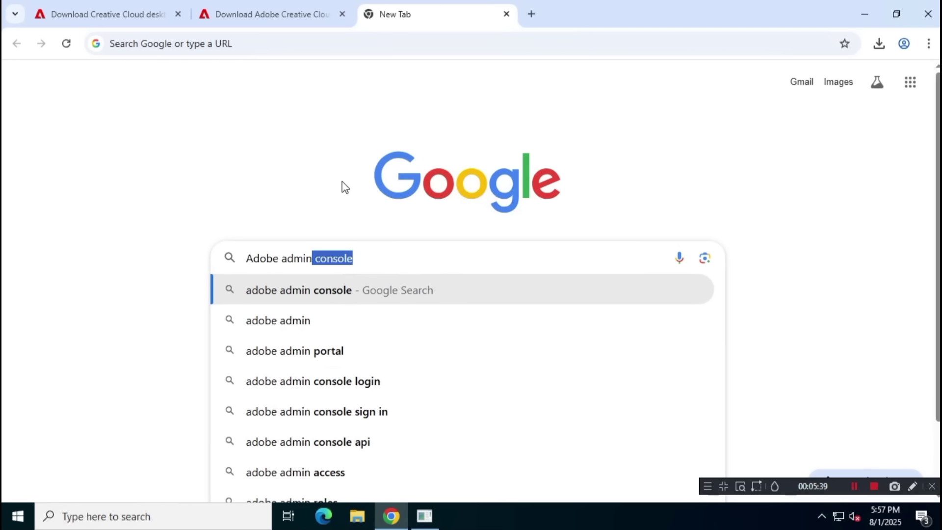
{"action": "key", "text": "Right"}
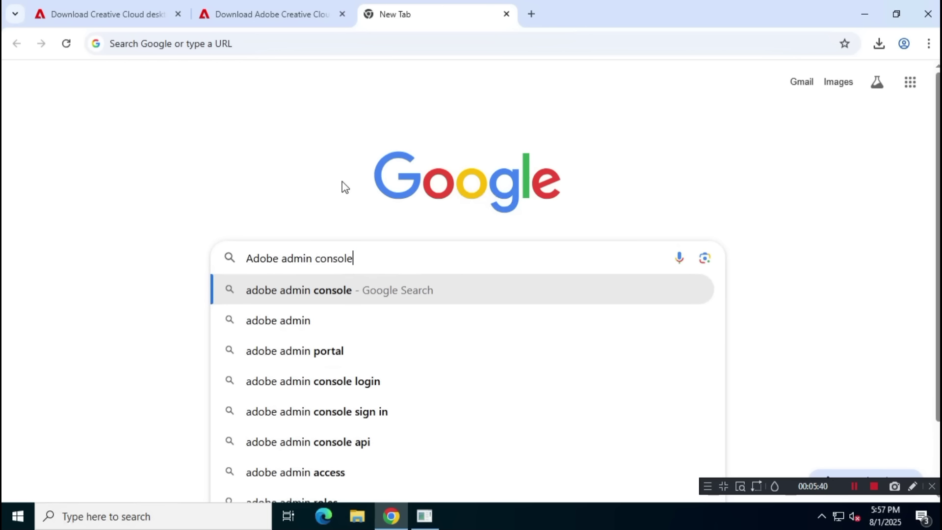
{"action": "key", "text": "ctrl+a"}
{"action": "key", "text": "Return"}
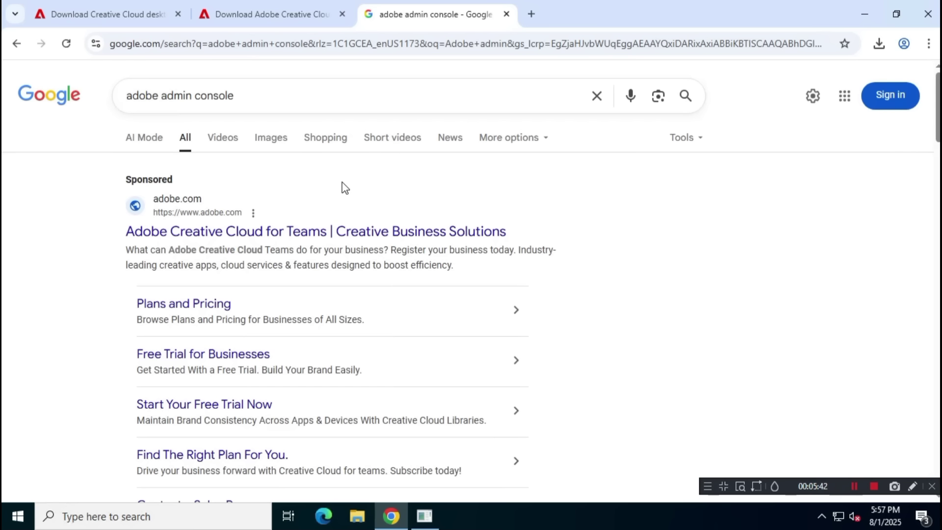
{"action": "scroll", "coordinate": [451, 255], "scroll_direction": "down", "scroll_amount": 1}
{"action": "scroll", "coordinate": [451, 256], "scroll_direction": "down", "scroll_amount": 4}
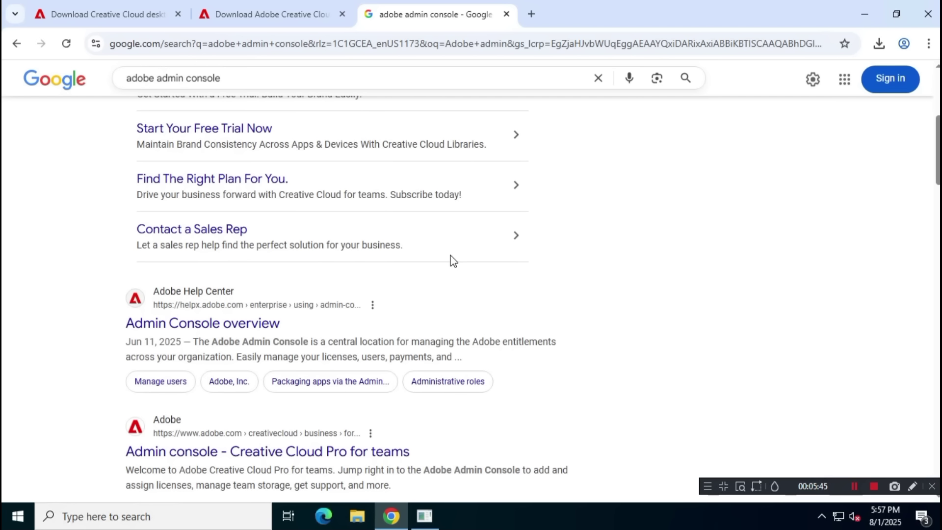
{"action": "scroll", "coordinate": [453, 261], "scroll_direction": "down", "scroll_amount": 3}
{"action": "scroll", "coordinate": [453, 260], "scroll_direction": "down", "scroll_amount": 4}
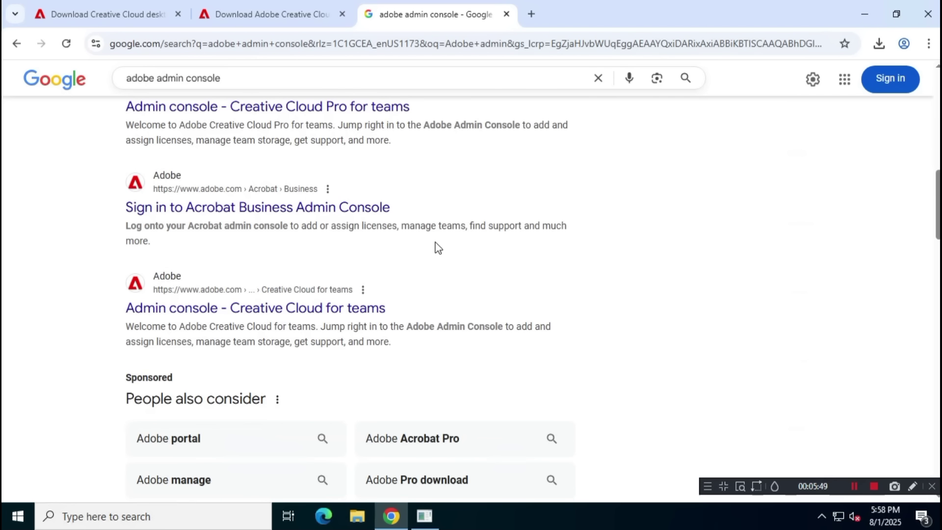
{"action": "left_click", "coordinate": [373, 210]}
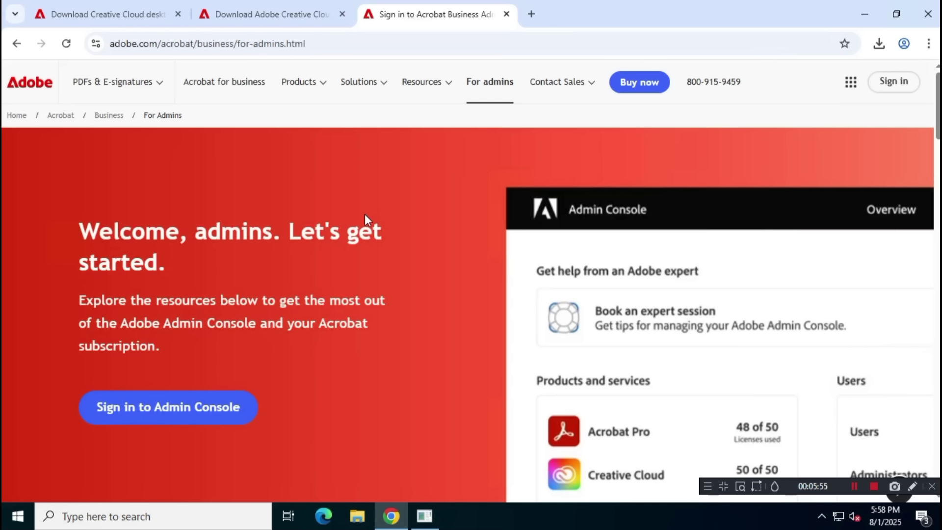
- Go to the Admin Console sign-in and submit the account email address
{"action": "left_click", "coordinate": [240, 416]}
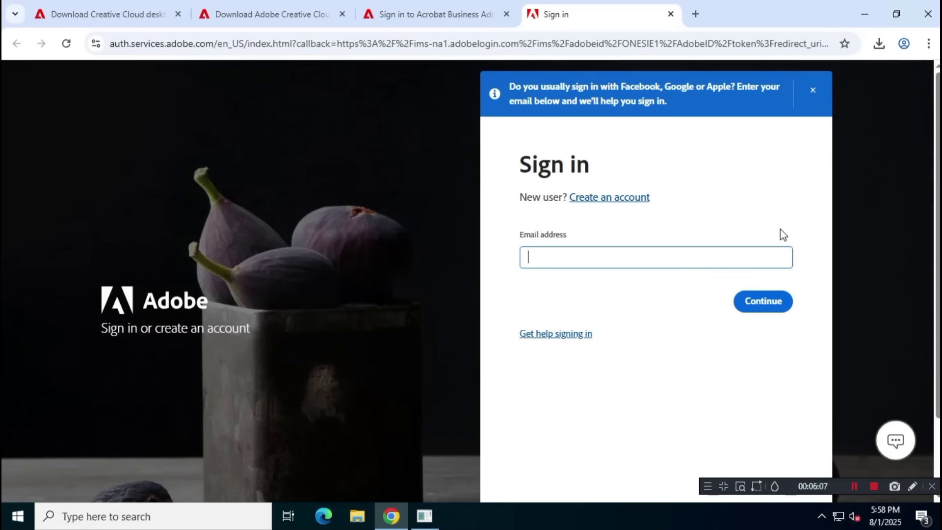
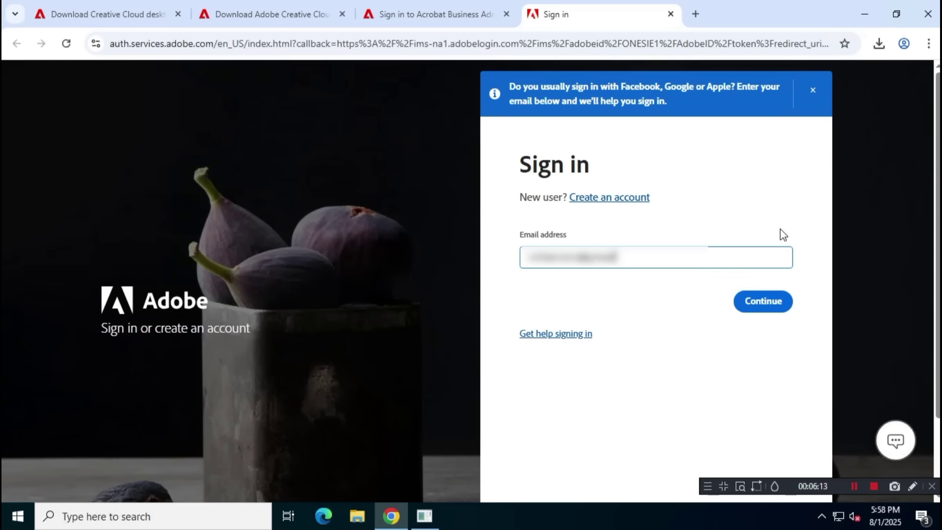
{"action": "left_click", "coordinate": [766, 300]}
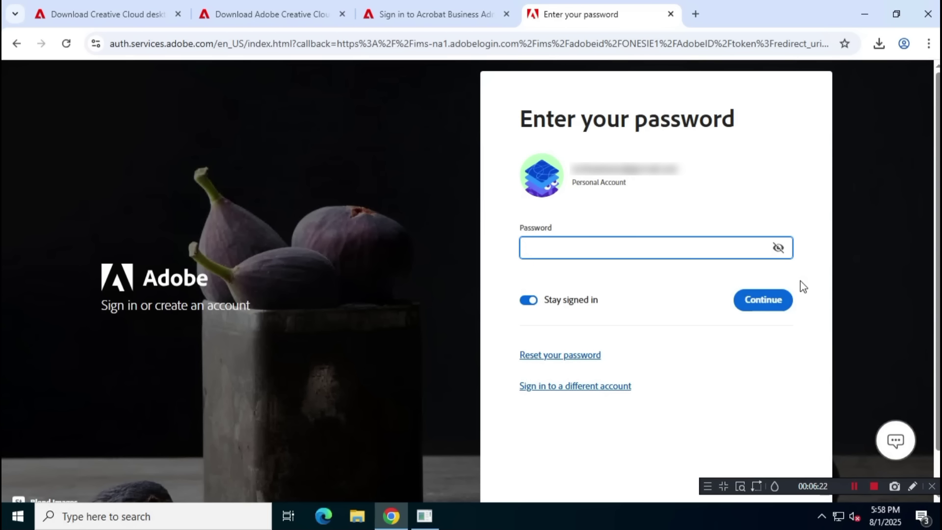
{"action": "left_click", "coordinate": [529, 301]}
{"action": "left_click", "coordinate": [530, 301]}
- Enter the password to sign in, decline saving it, and open Packages
{"action": "left_click", "coordinate": [624, 255]}
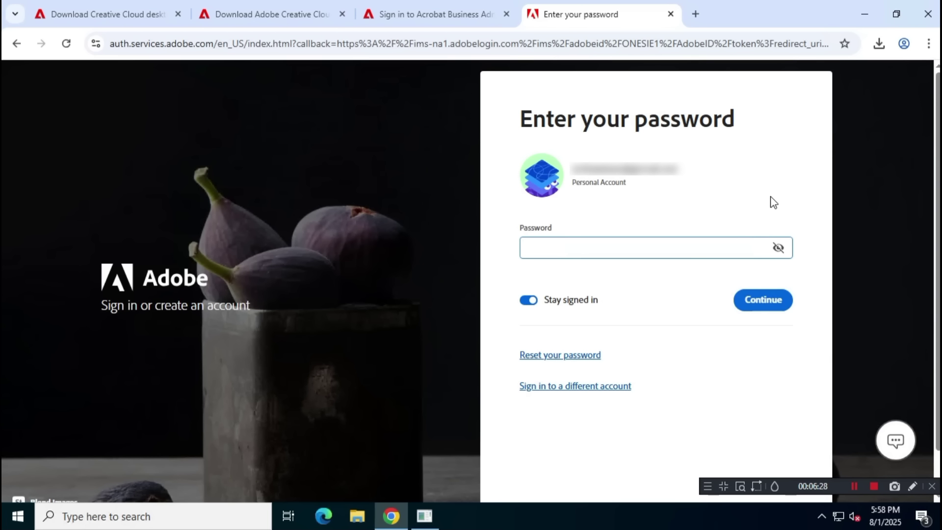
{"action": "type", "text": "•"}
{"action": "type", "text": "*****"}
{"action": "left_click", "coordinate": [777, 304]}
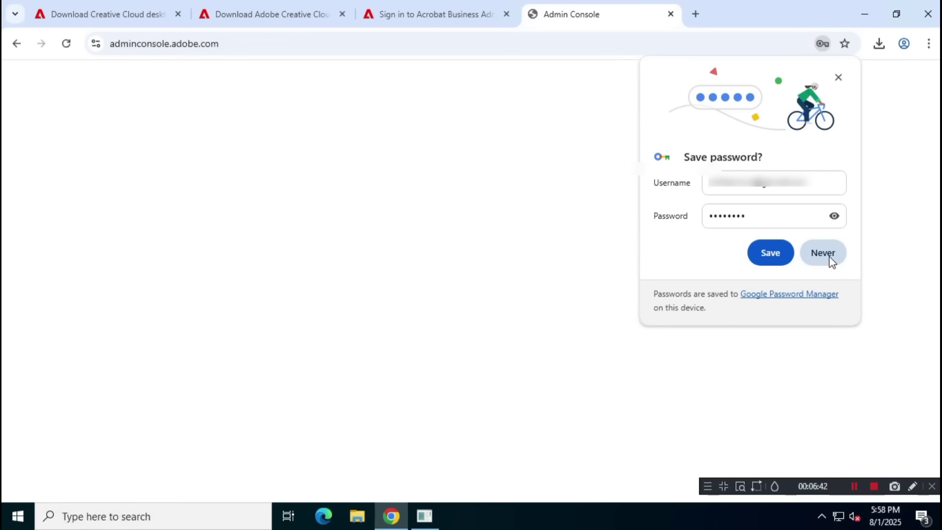
{"action": "left_click", "coordinate": [828, 253]}
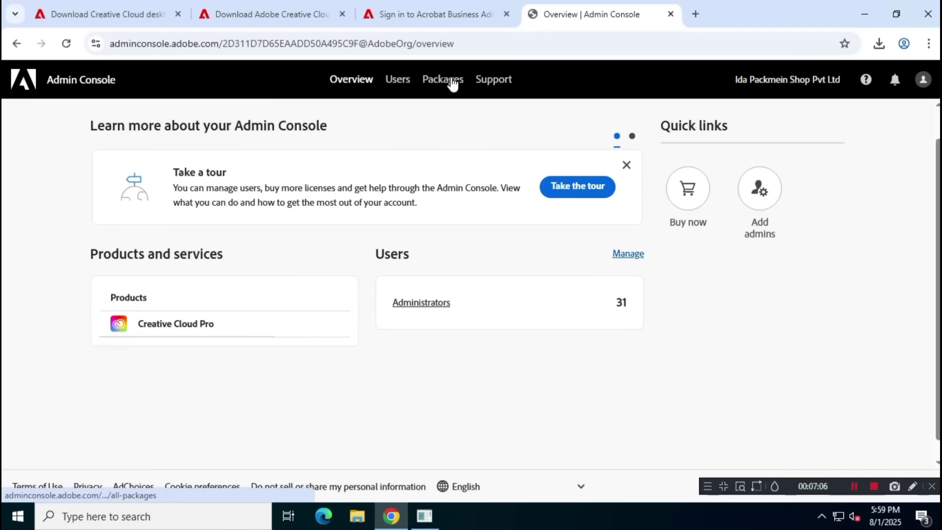
{"action": "left_click", "coordinate": [453, 83]}
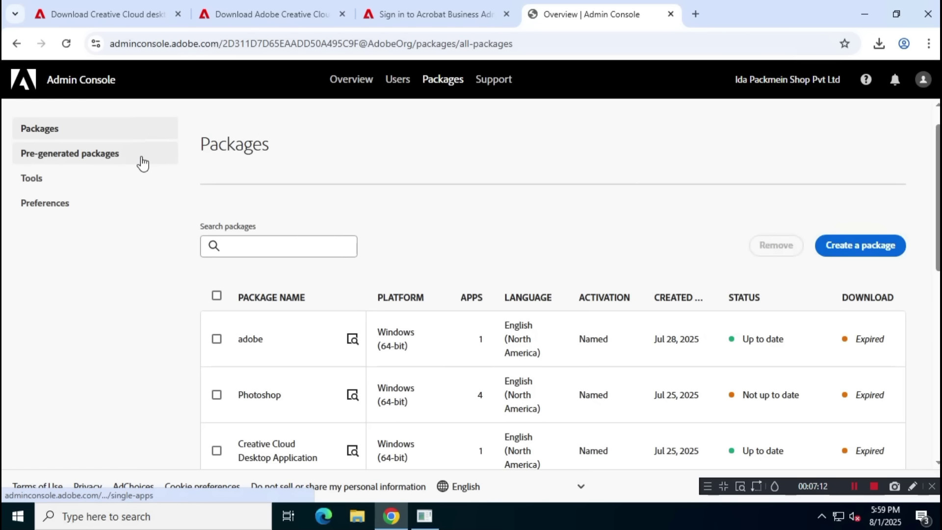
- Download the pre-generated Illustrator 29.6.1 package and show Illustrator_en_US_WIN_64.zip in Downloads
{"action": "left_click", "coordinate": [143, 163]}
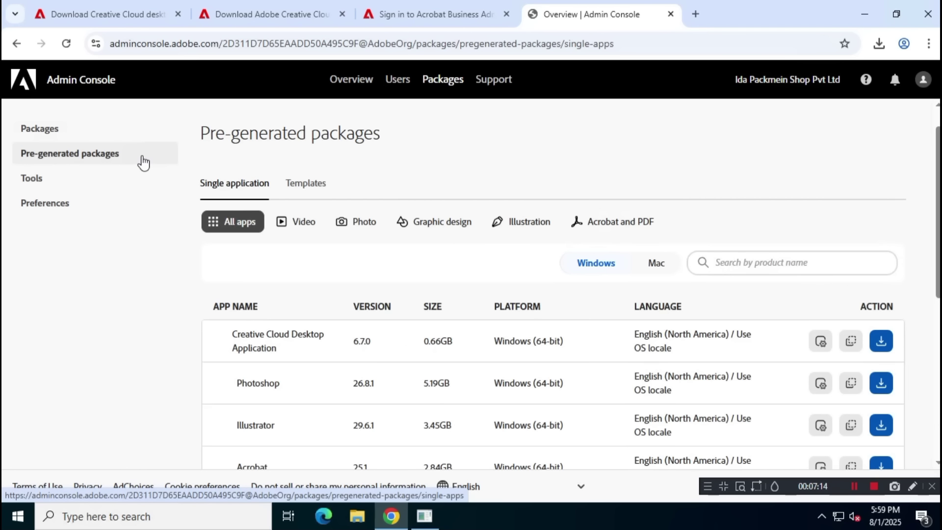
{"action": "scroll", "coordinate": [470, 251], "scroll_direction": "down", "scroll_amount": 3}
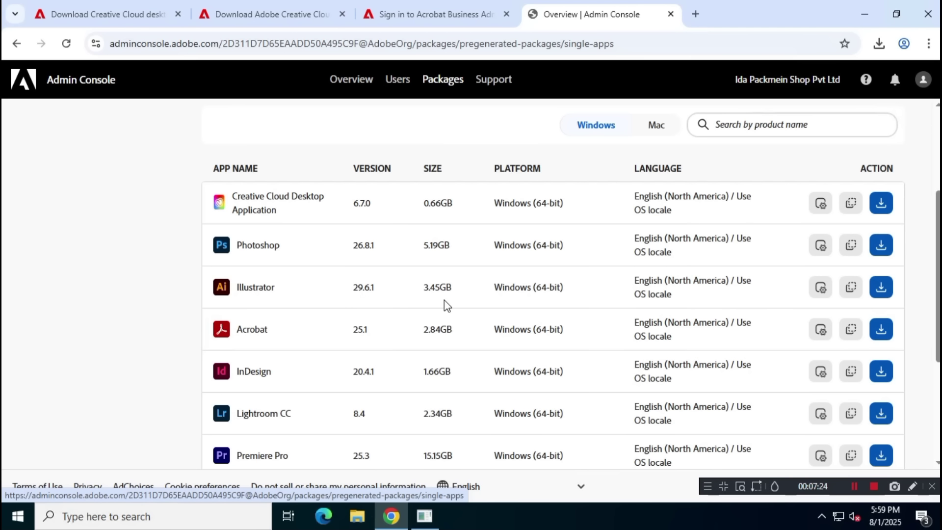
{"action": "left_click", "coordinate": [884, 289]}
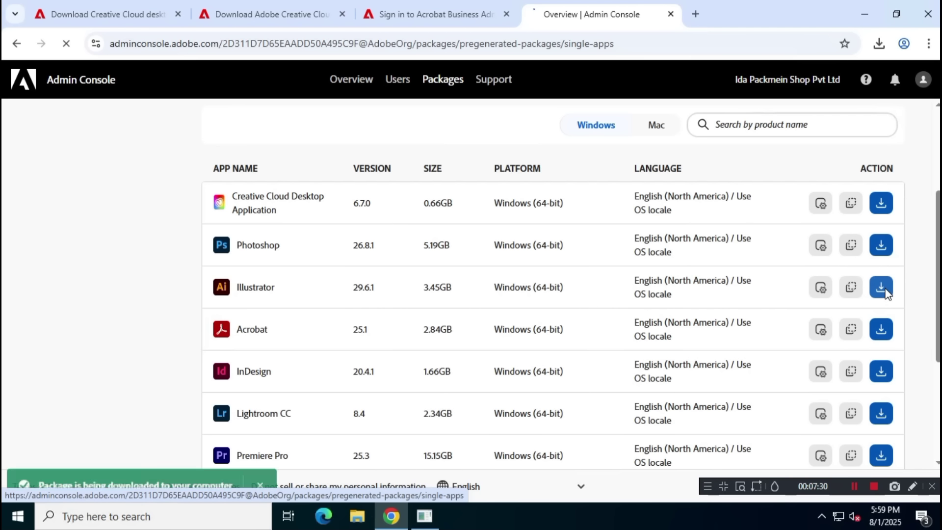
{"action": "left_click", "coordinate": [879, 43]}
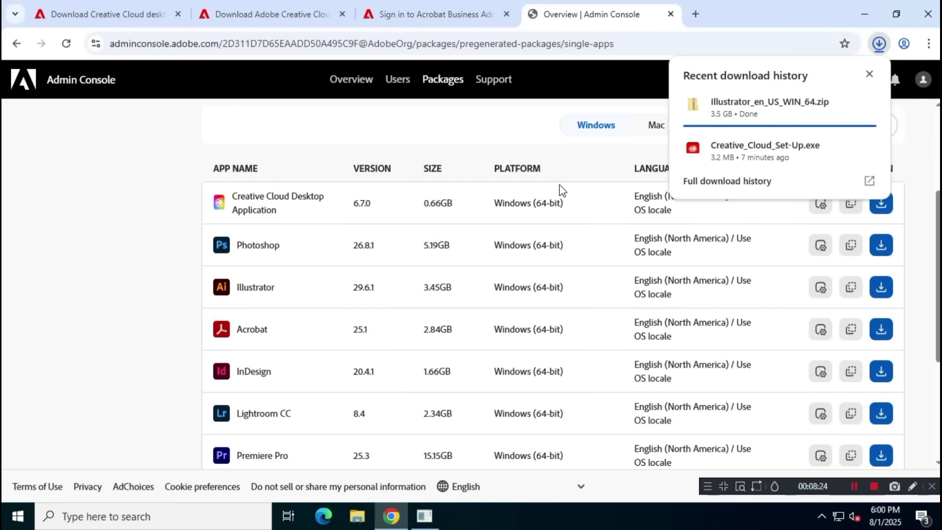
{"action": "mouse_move", "coordinate": [810, 118]}
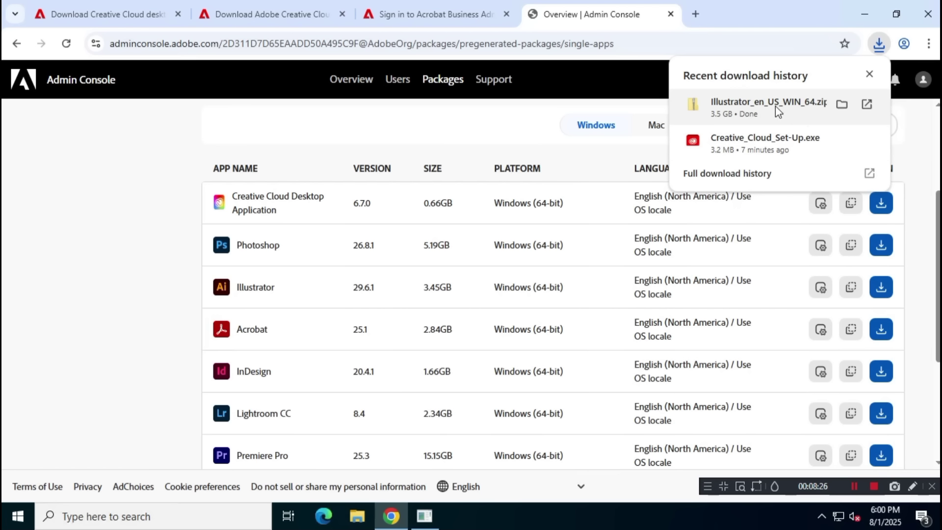
{"action": "left_click", "coordinate": [842, 104]}
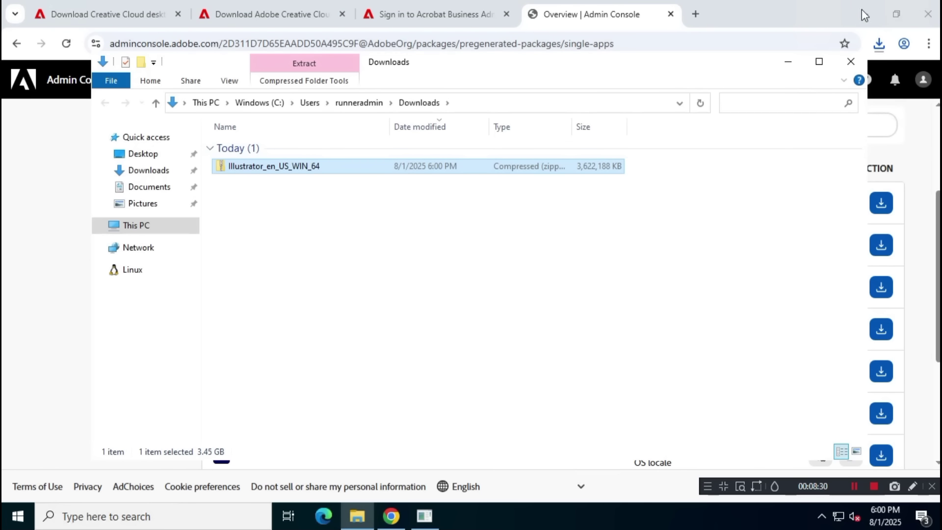
{"action": "left_click", "coordinate": [864, 14]}
- Extract Illustrator_en_US_WIN_64.zip into Downloads with 7-Zip's Extract Here
{"action": "left_click", "coordinate": [312, 179]}
{"action": "left_click", "coordinate": [341, 175]}
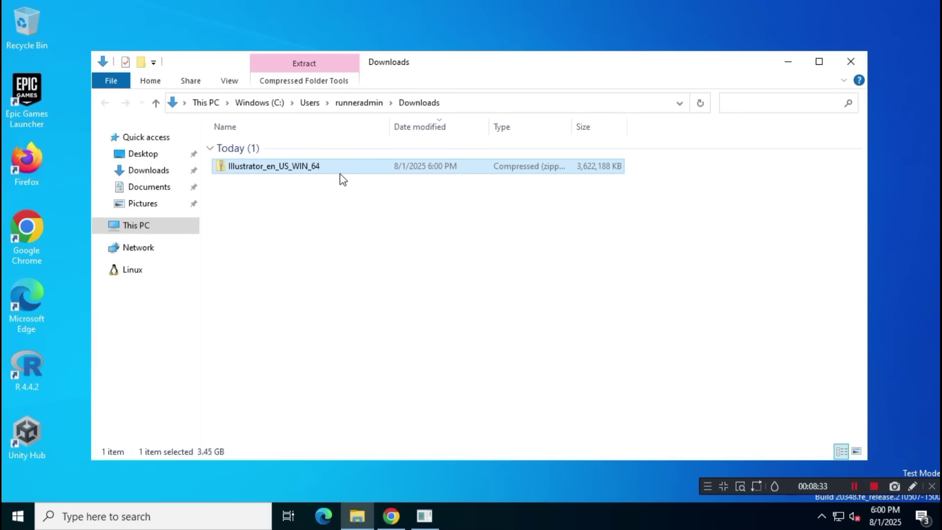
{"action": "right_click", "coordinate": [344, 174]}
{"action": "mouse_move", "coordinate": [425, 234]}
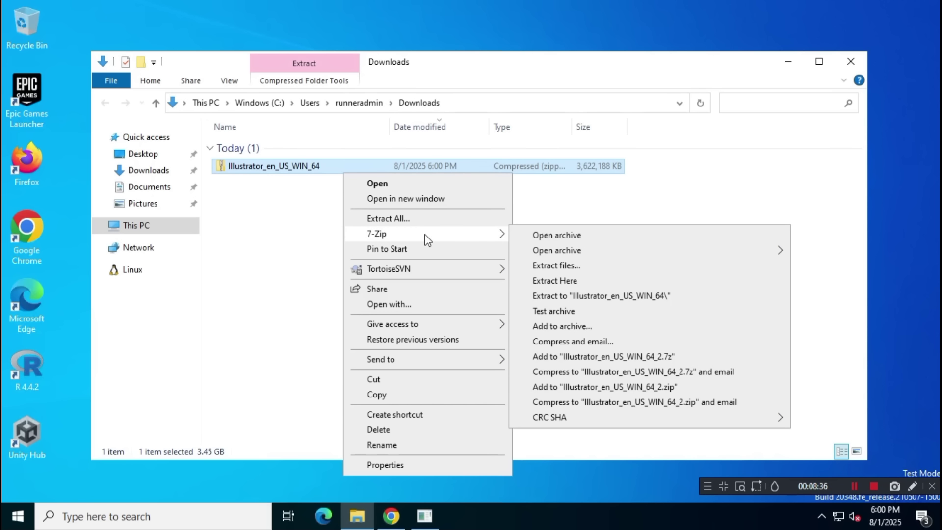
{"action": "left_click", "coordinate": [576, 281]}
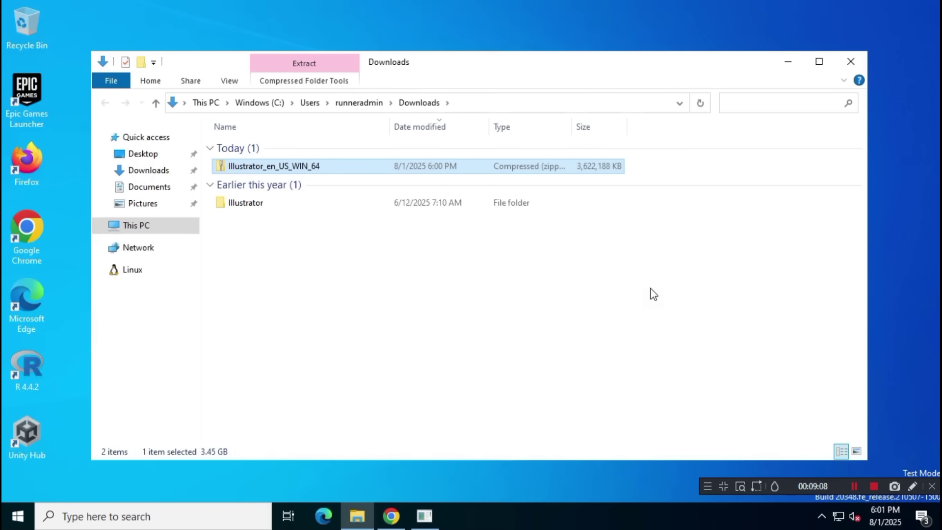
- Run setup from the Illustrator > Build folder as administrator
{"action": "double_click", "coordinate": [299, 204]}
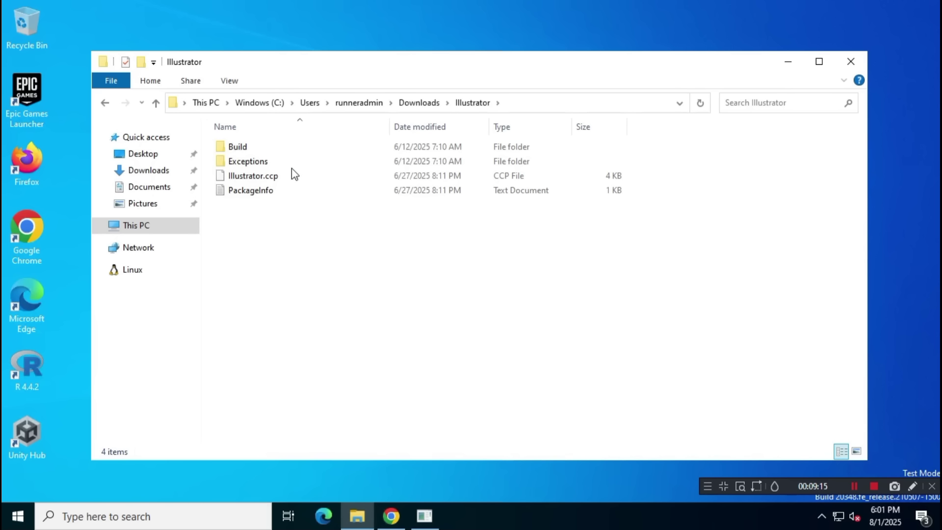
{"action": "double_click", "coordinate": [278, 147]}
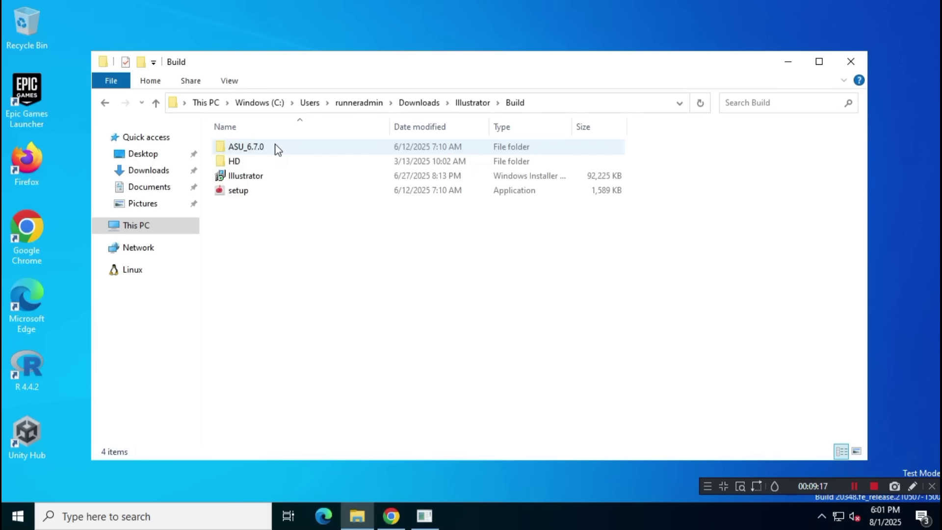
{"action": "left_click", "coordinate": [295, 197]}
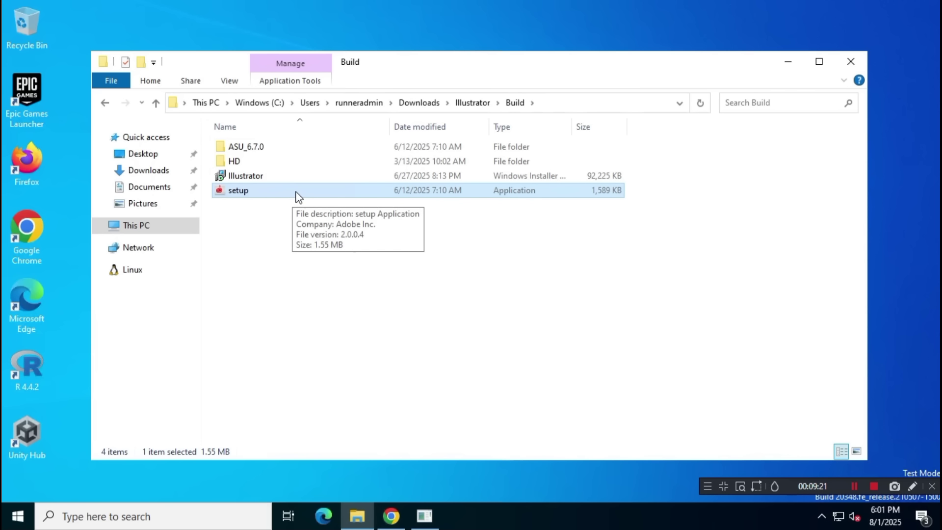
{"action": "right_click", "coordinate": [296, 193]}
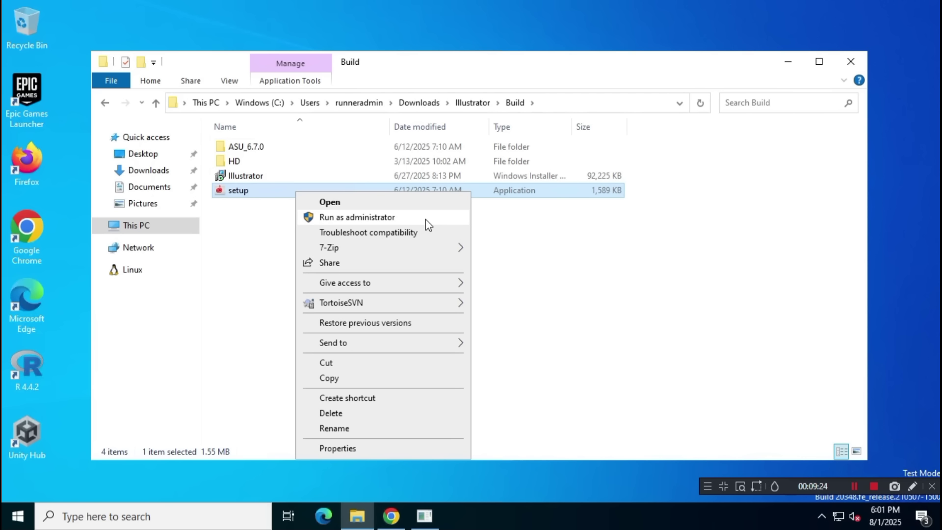
{"action": "left_click", "coordinate": [426, 219]}
{"action": "left_click", "coordinate": [788, 62]}
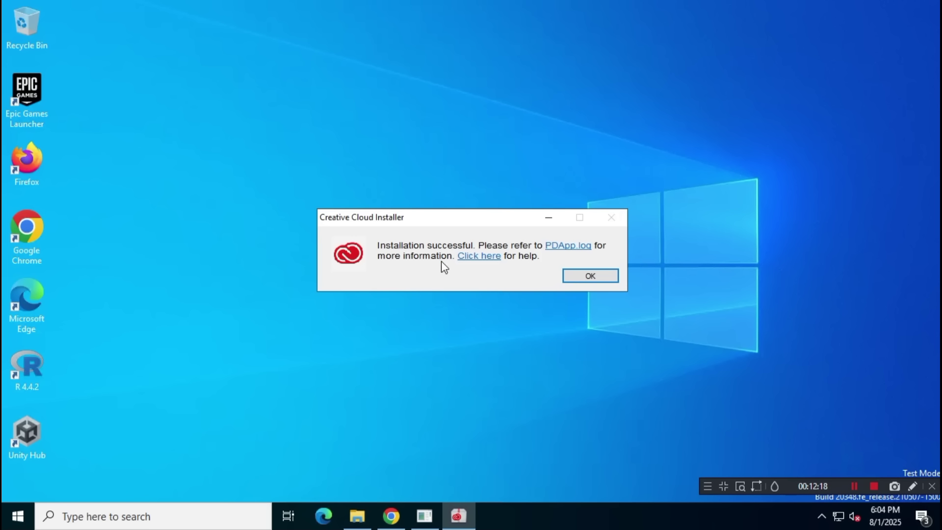
- Acknowledge the 'Installation successful' message once the Illustrator install finishes
{"action": "left_click", "coordinate": [606, 277]}
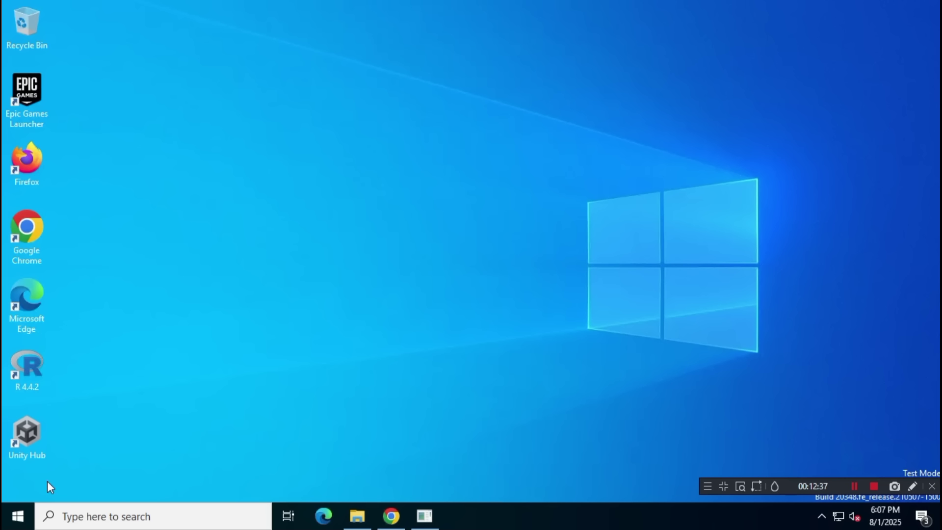
- Launch Adobe Illustrator 2025 from the Start menu's Recently added list and show the signed-in account details
{"action": "left_click", "coordinate": [19, 515]}
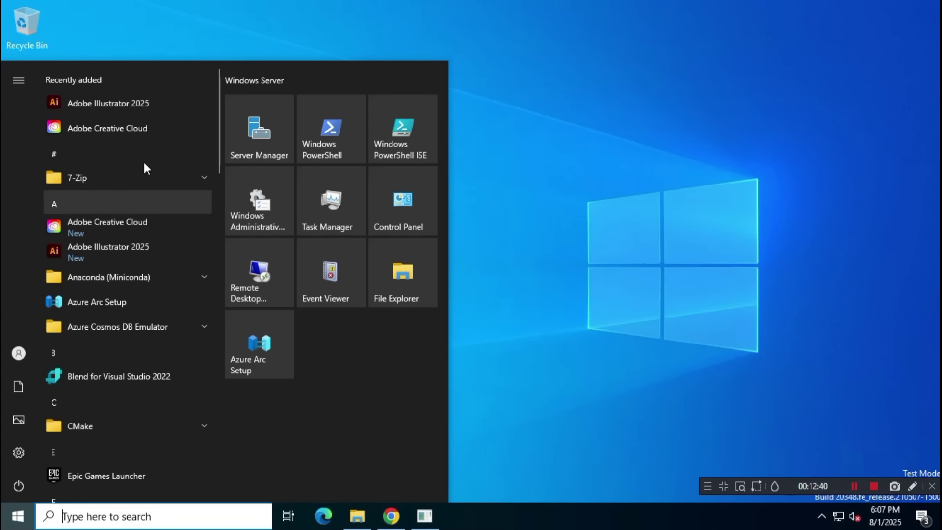
{"action": "left_click", "coordinate": [182, 104]}
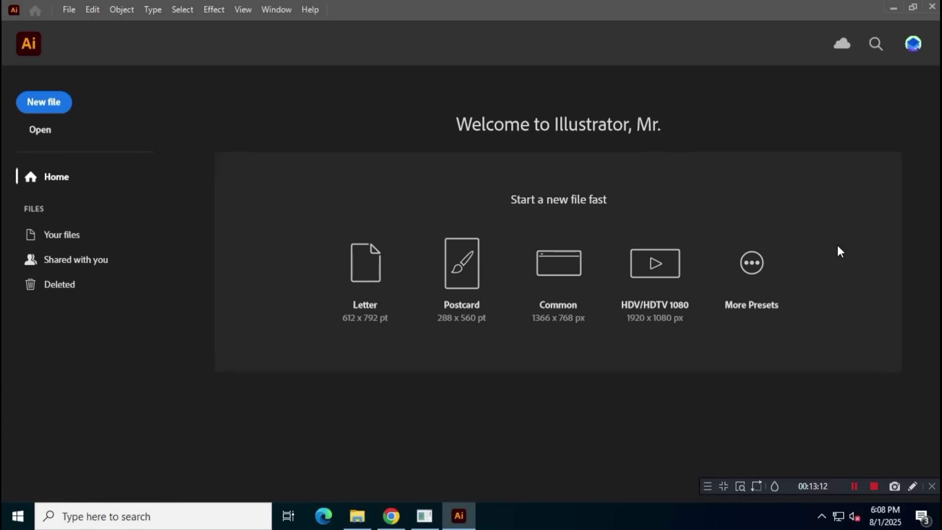
{"action": "left_click", "coordinate": [912, 45]}
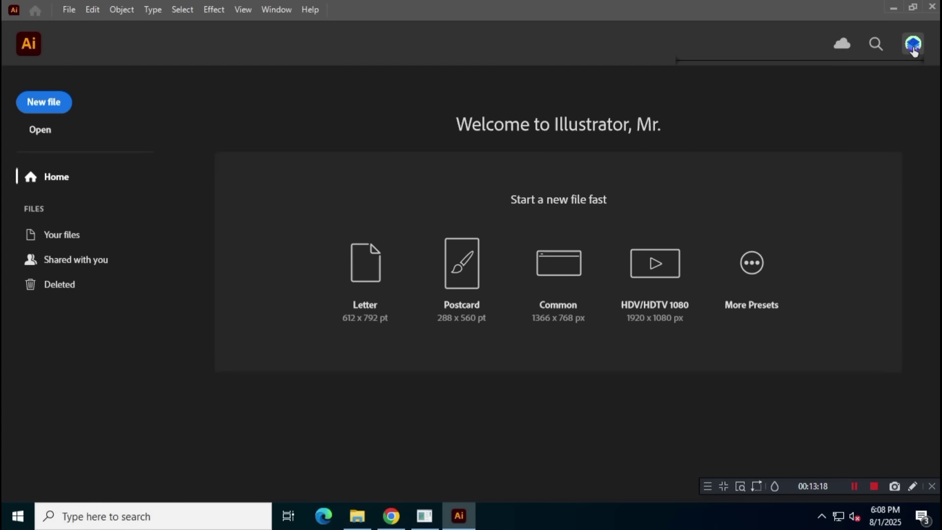